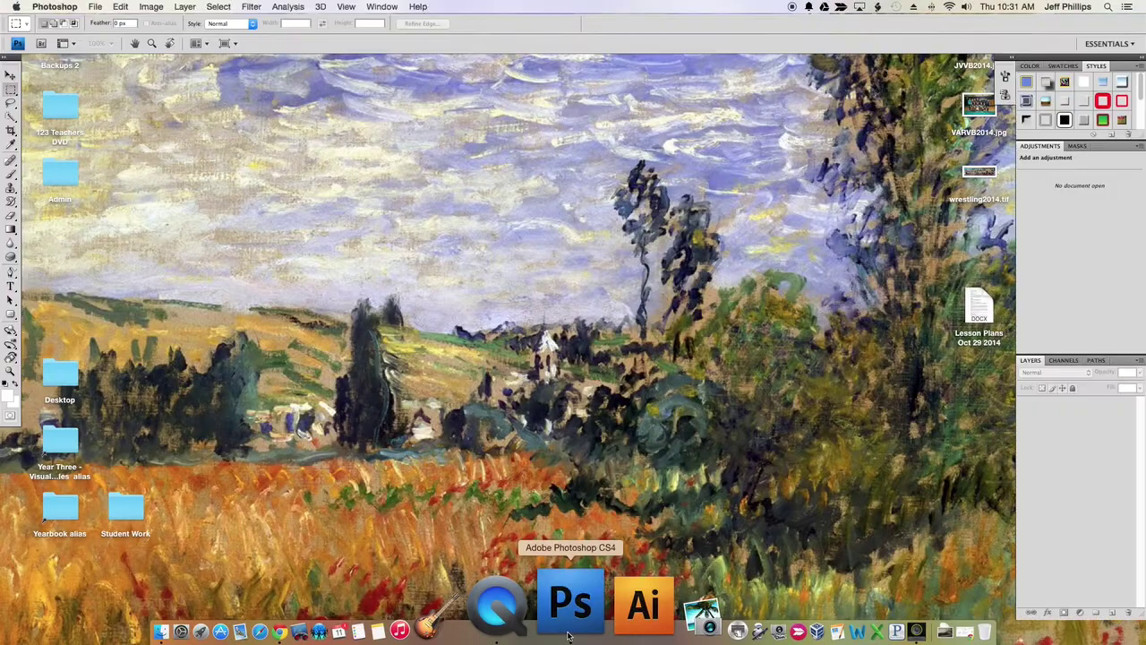
- Create an Untitled-1 document from the Photo preset, Landscape 8 x 10 at 300 ppi, and enlarge its window
click(95, 8)
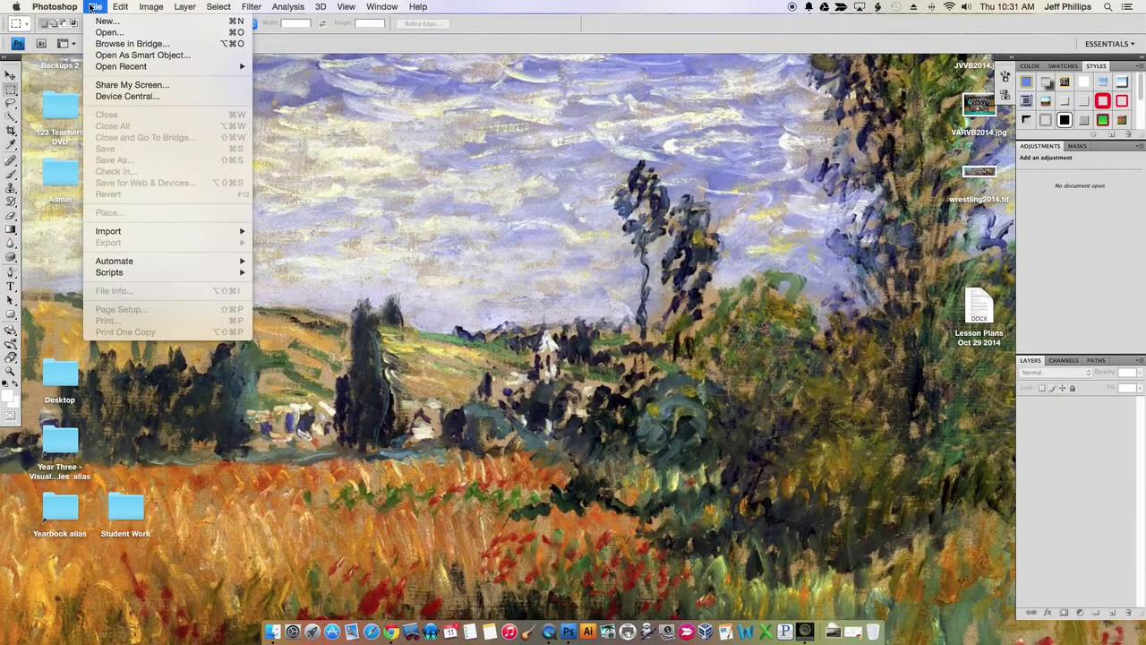
click(101, 20)
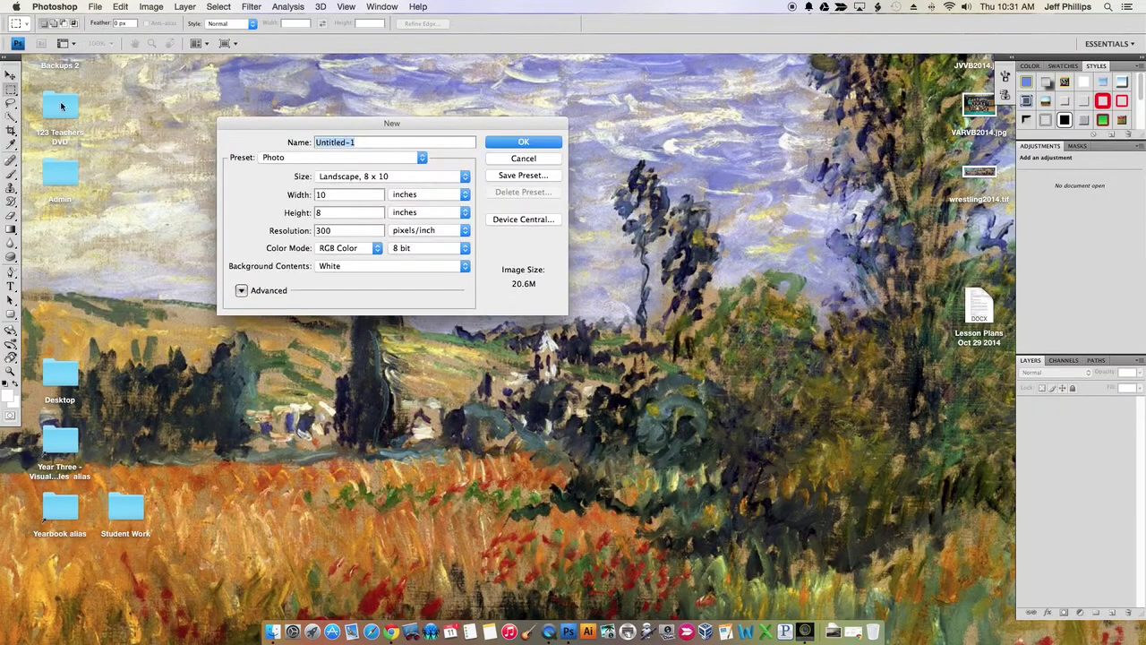
click(328, 158)
click(328, 158)
click(343, 176)
click(343, 177)
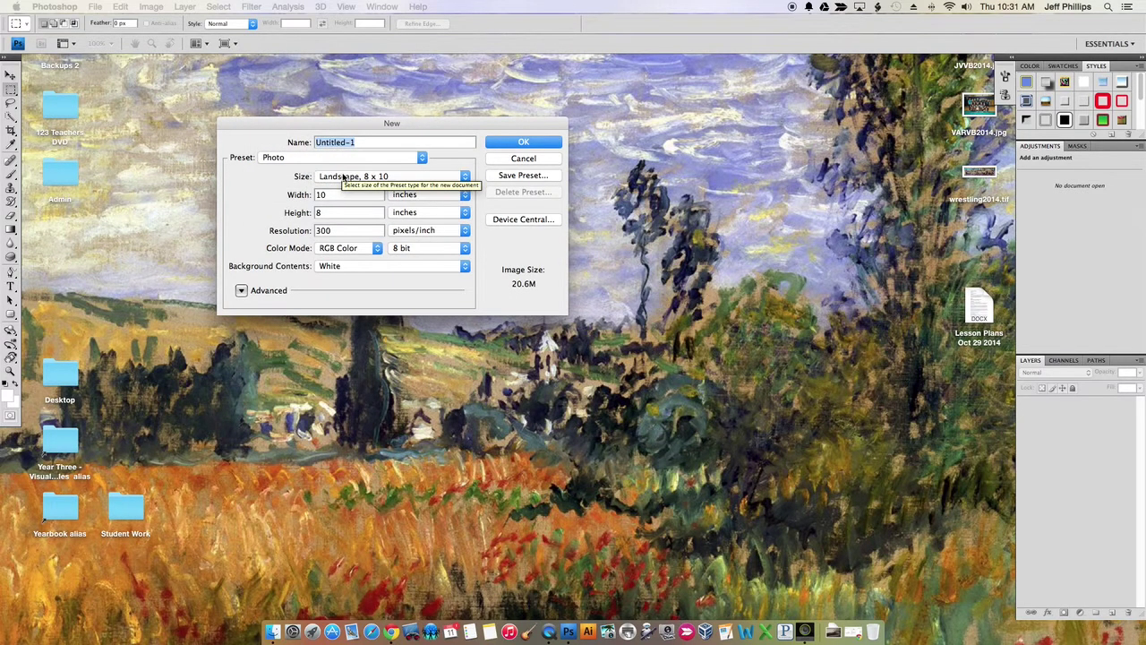
click(540, 140)
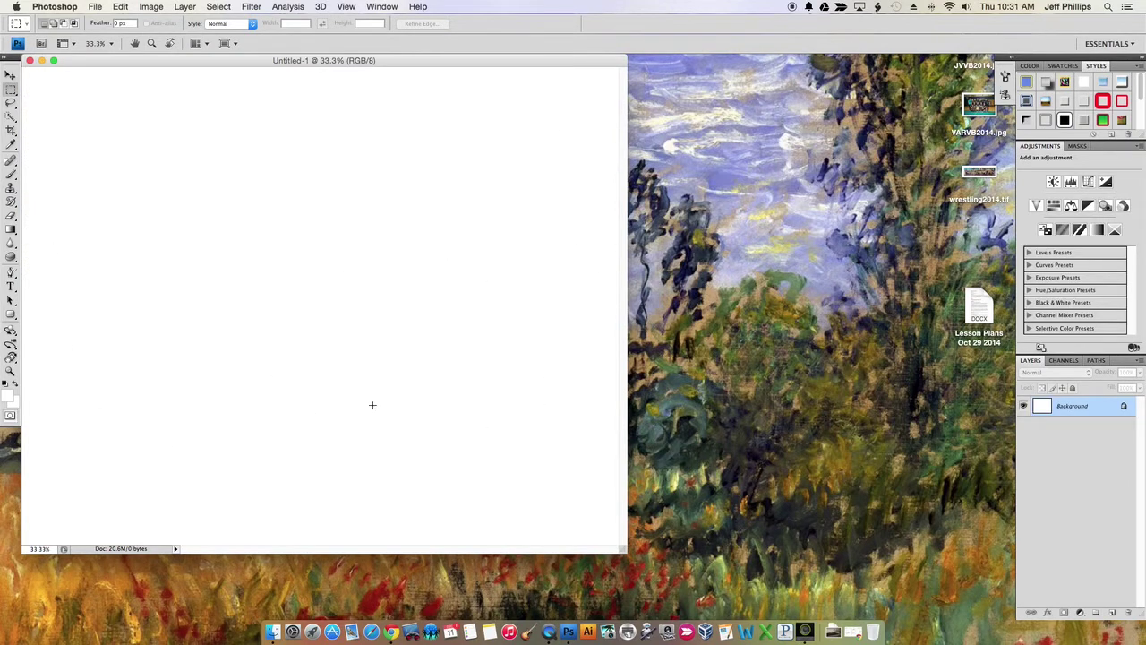
drag(623, 548, 730, 575)
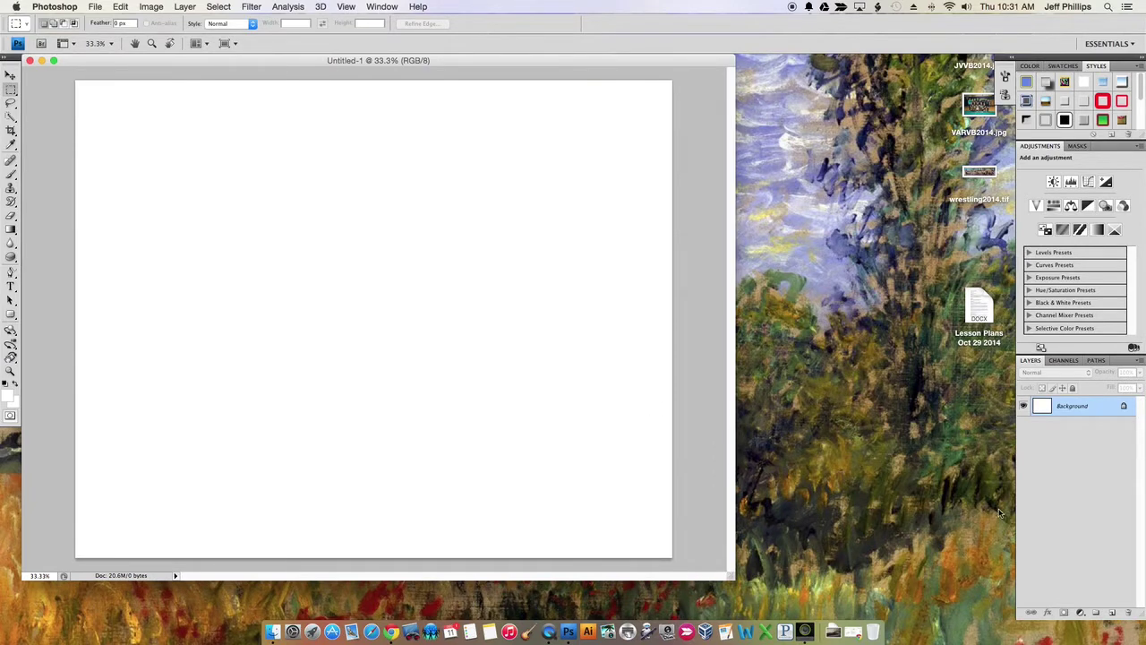
- Add a new layer named 'grid'
click(1111, 612)
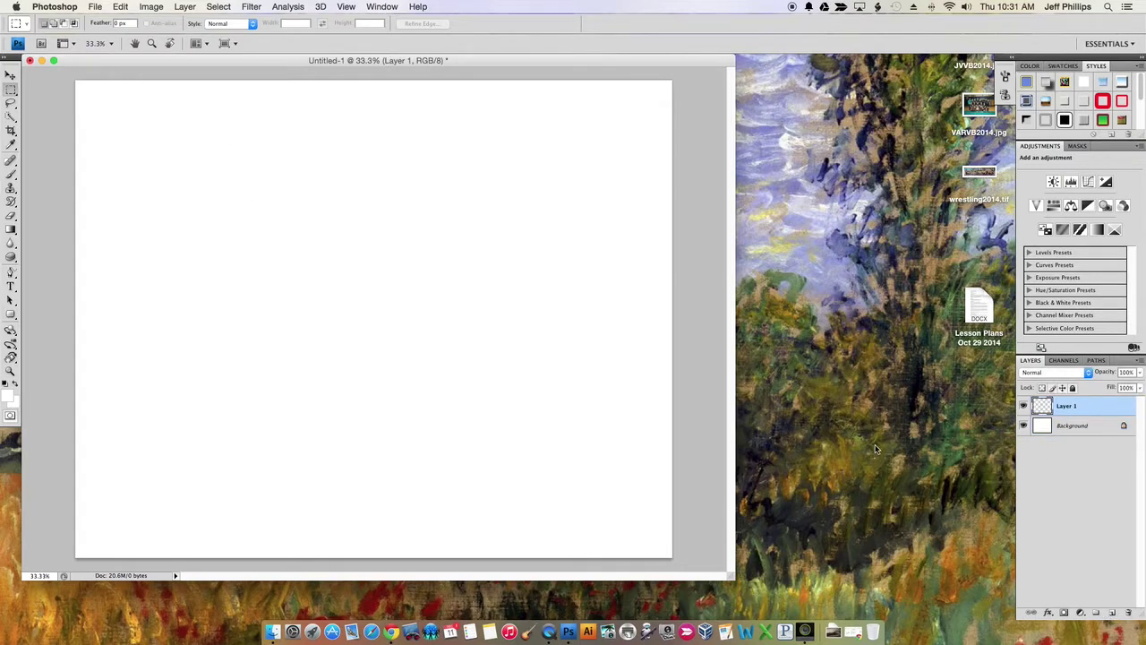
double_click(1066, 407)
text(grid)
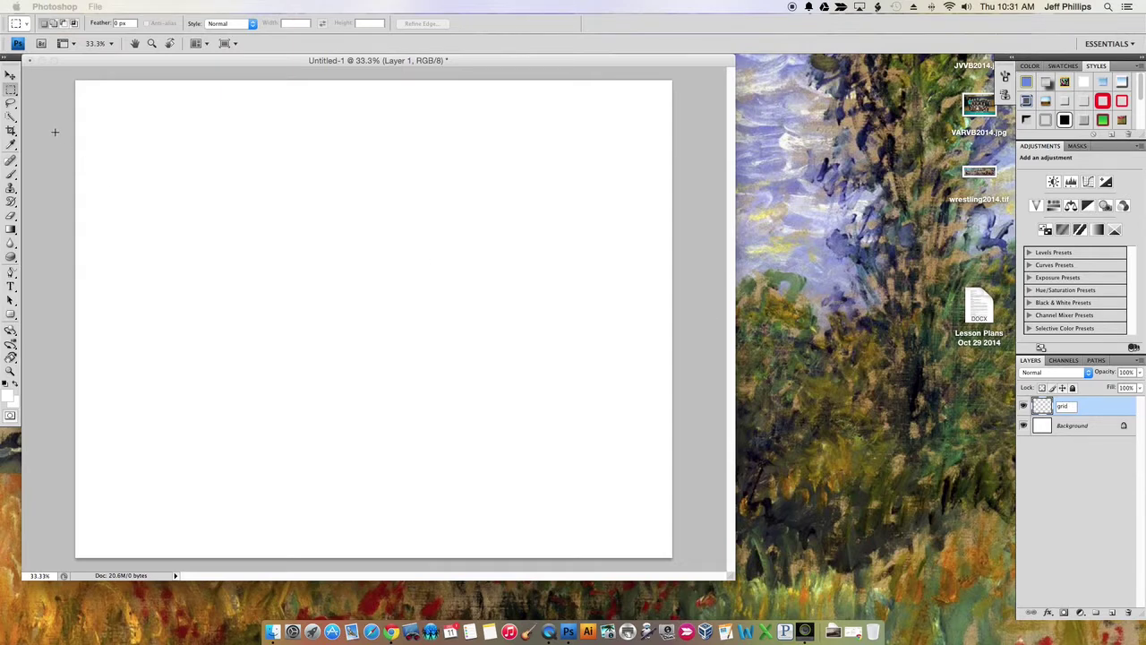
- With the Line Tool in Fill Pixels mode and black foreground, draw vertical and horizontal centre lines
drag(12, 315, 51, 354)
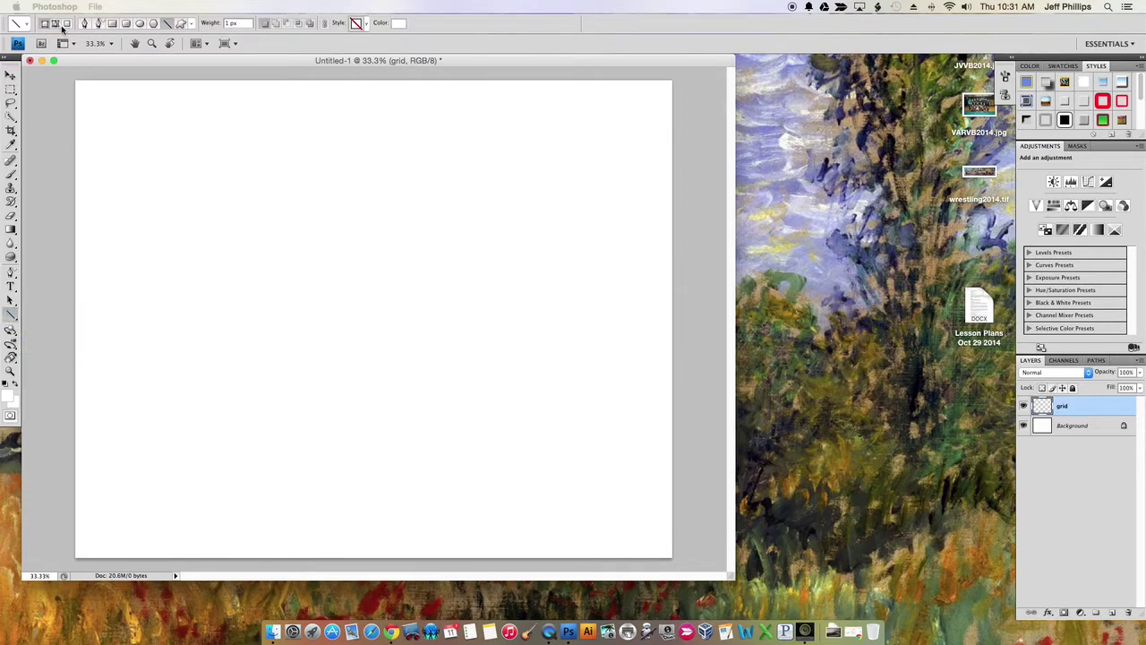
click(68, 25)
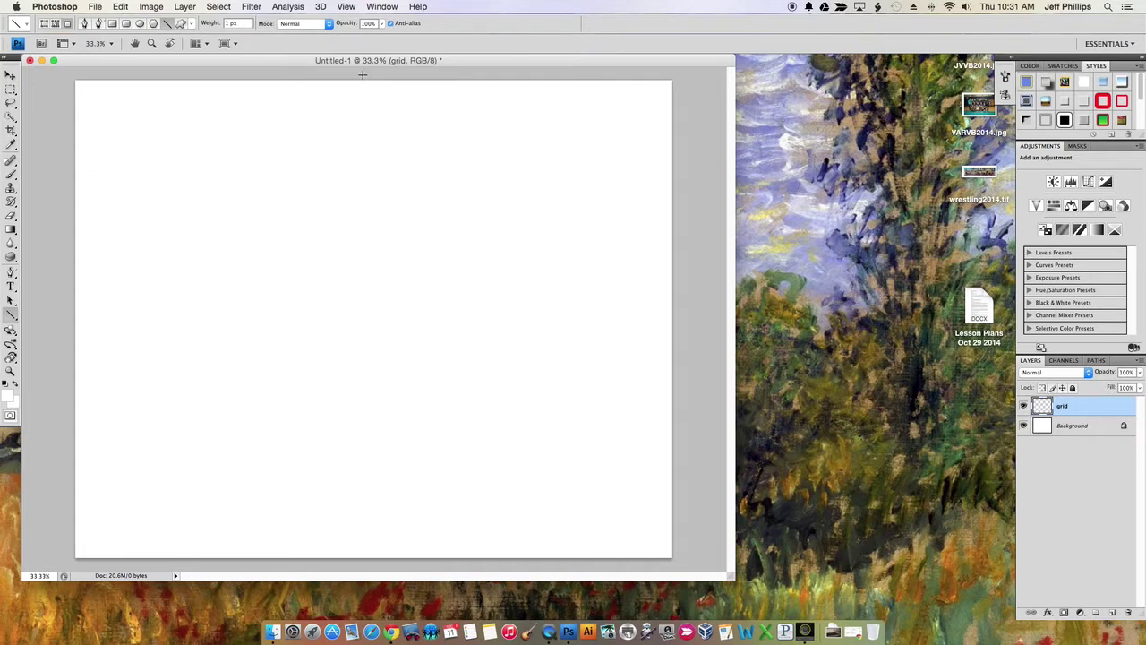
drag(362, 77, 361, 562)
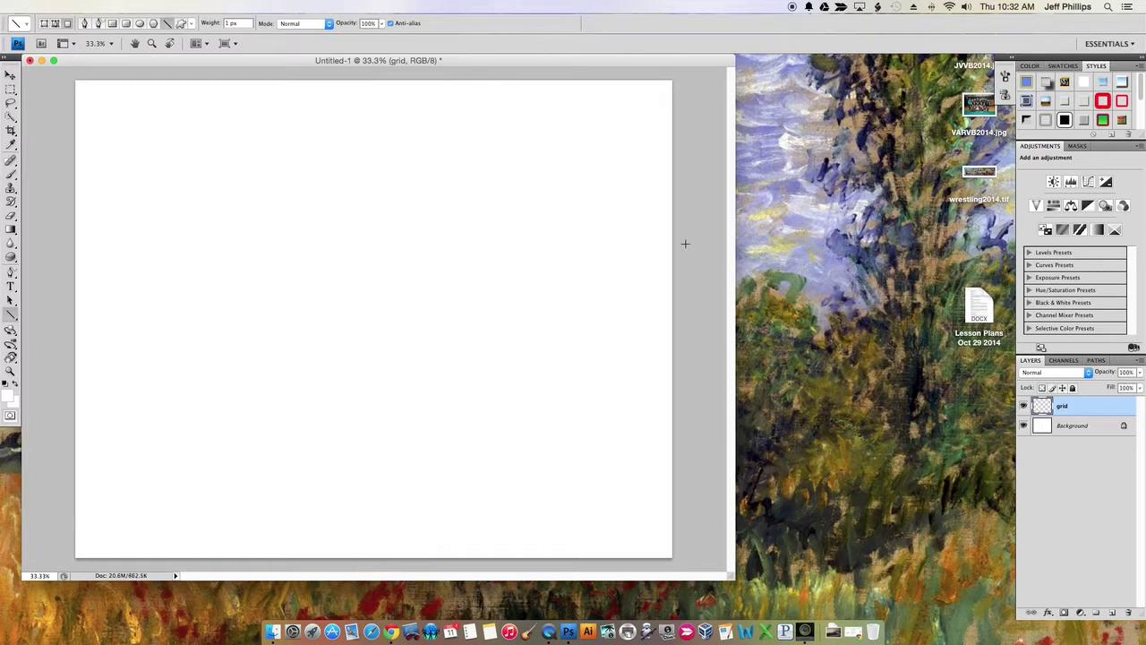
click(1030, 67)
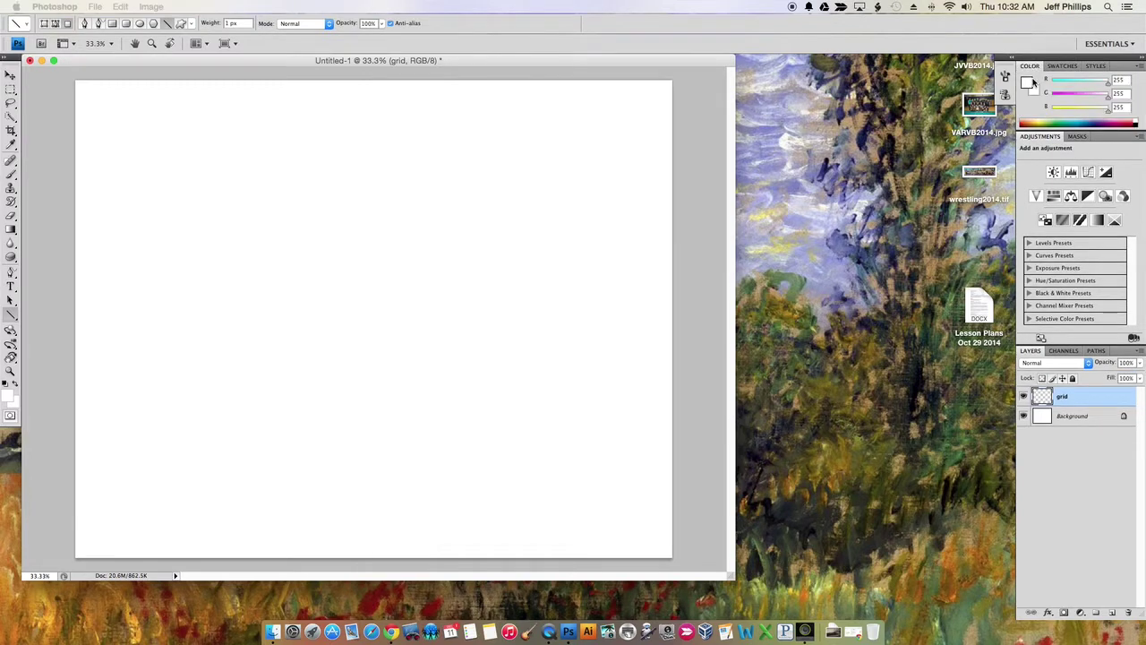
click(1028, 82)
drag(761, 121, 810, 264)
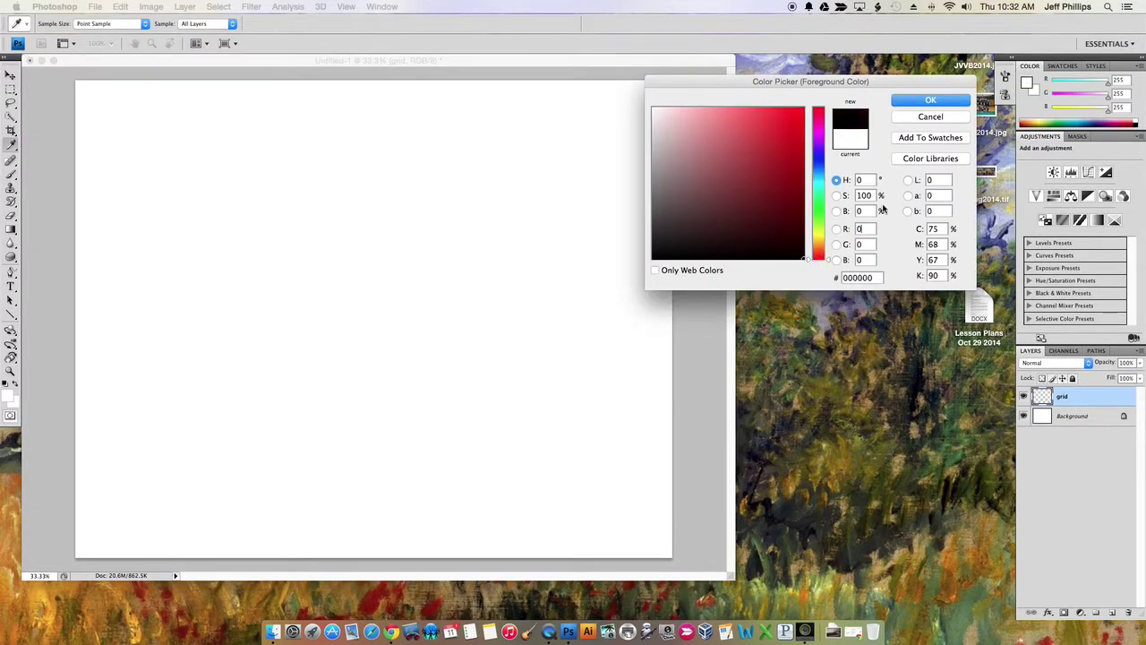
click(916, 99)
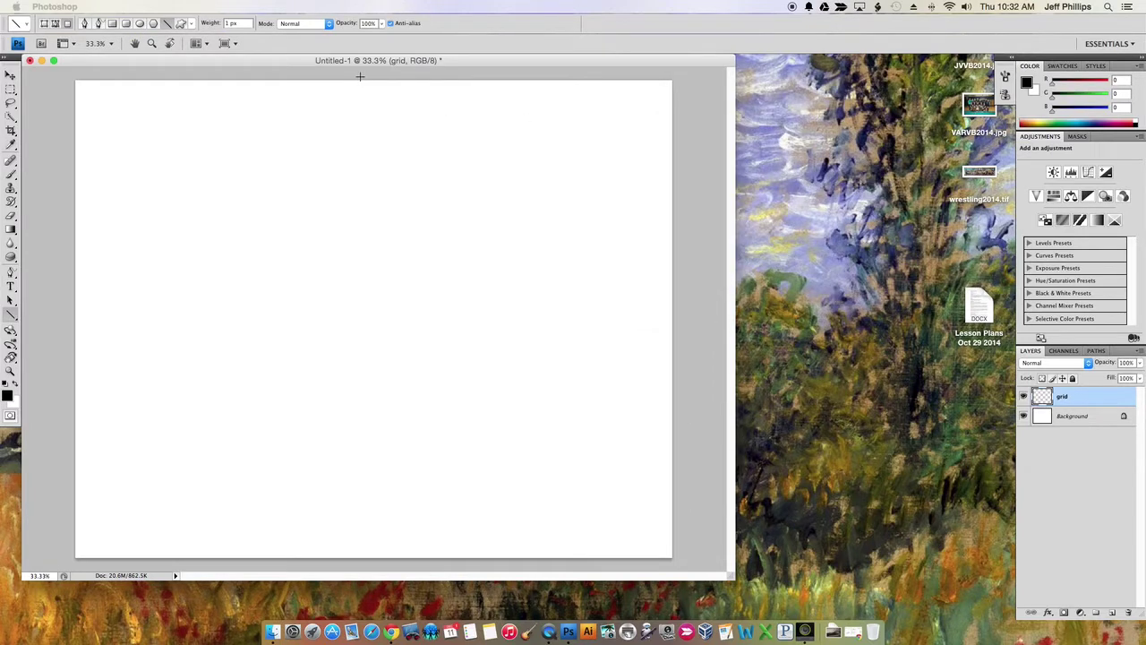
drag(360, 79, 355, 563)
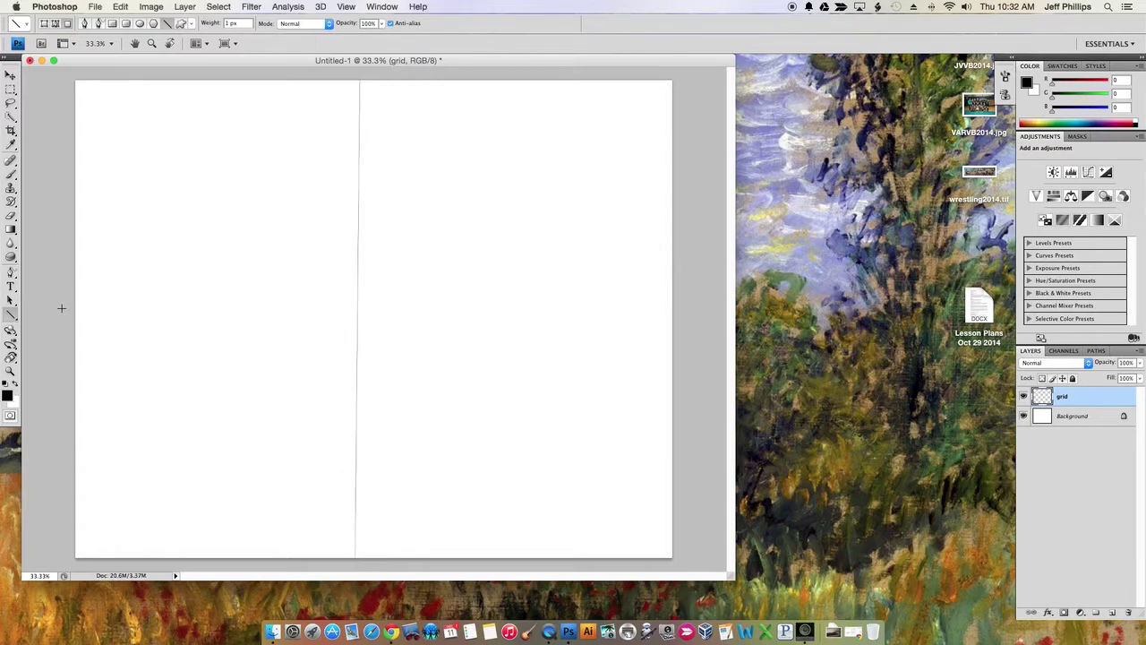
drag(60, 308, 692, 303)
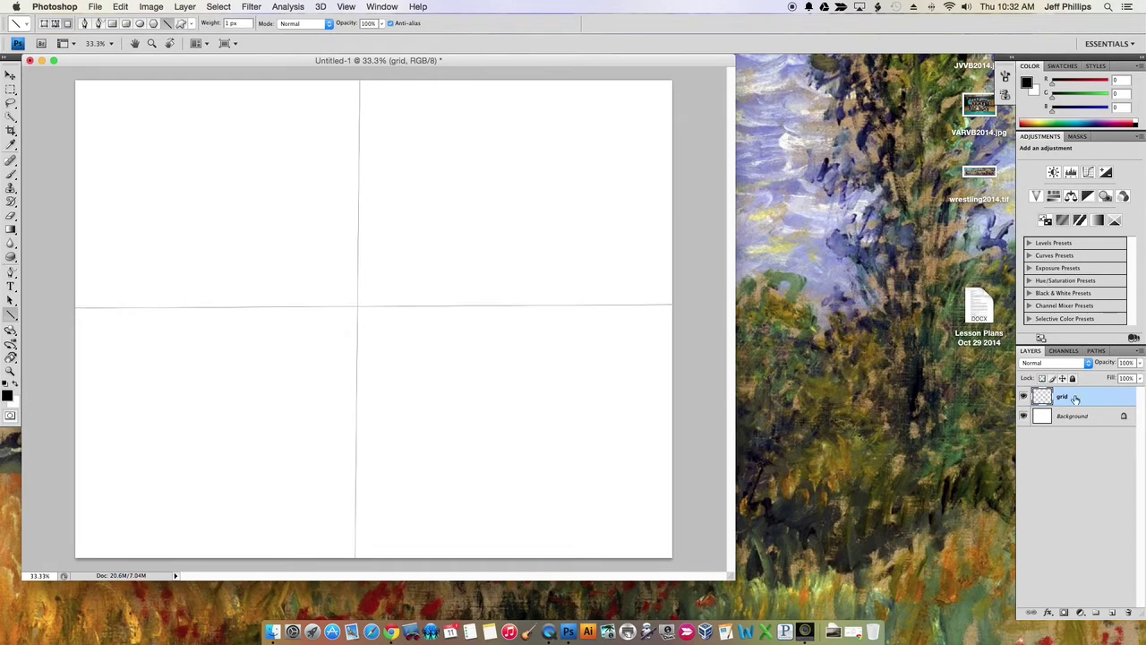
- Add another new layer above grid and name it 'scketch'
click(1112, 612)
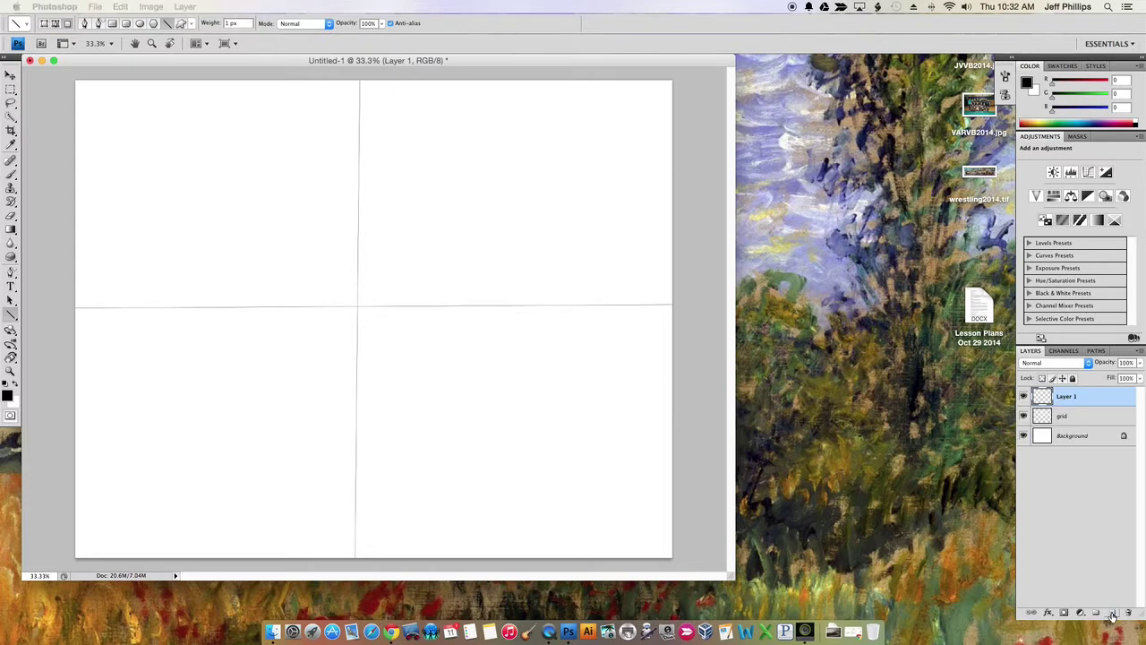
double_click(1066, 397)
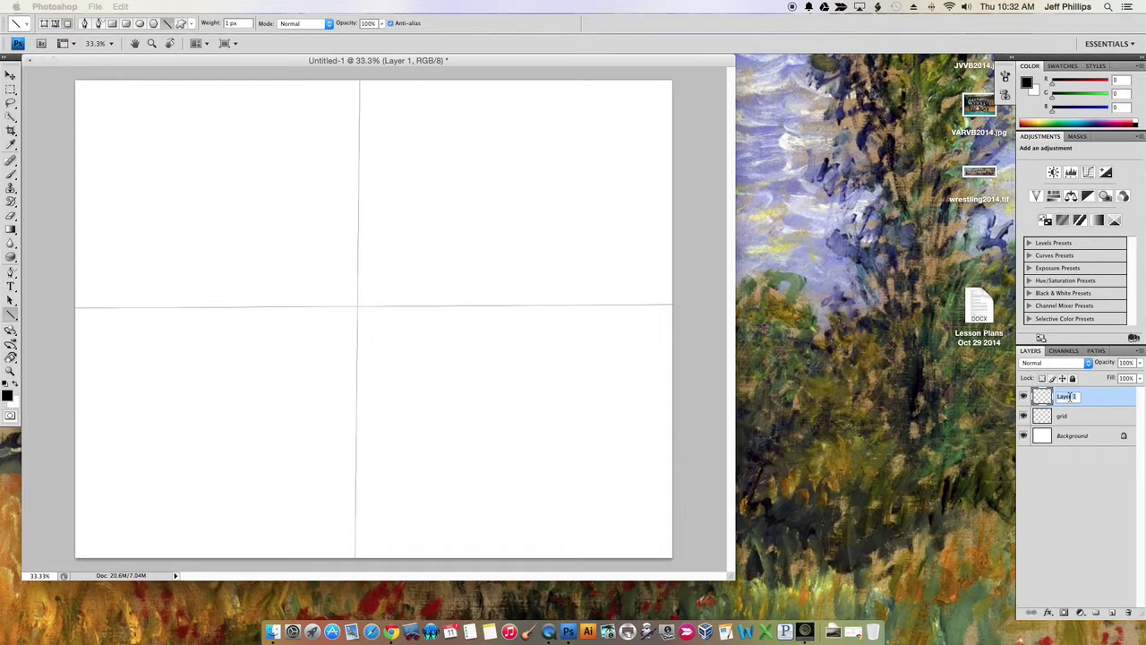
text(l)
text(ket)
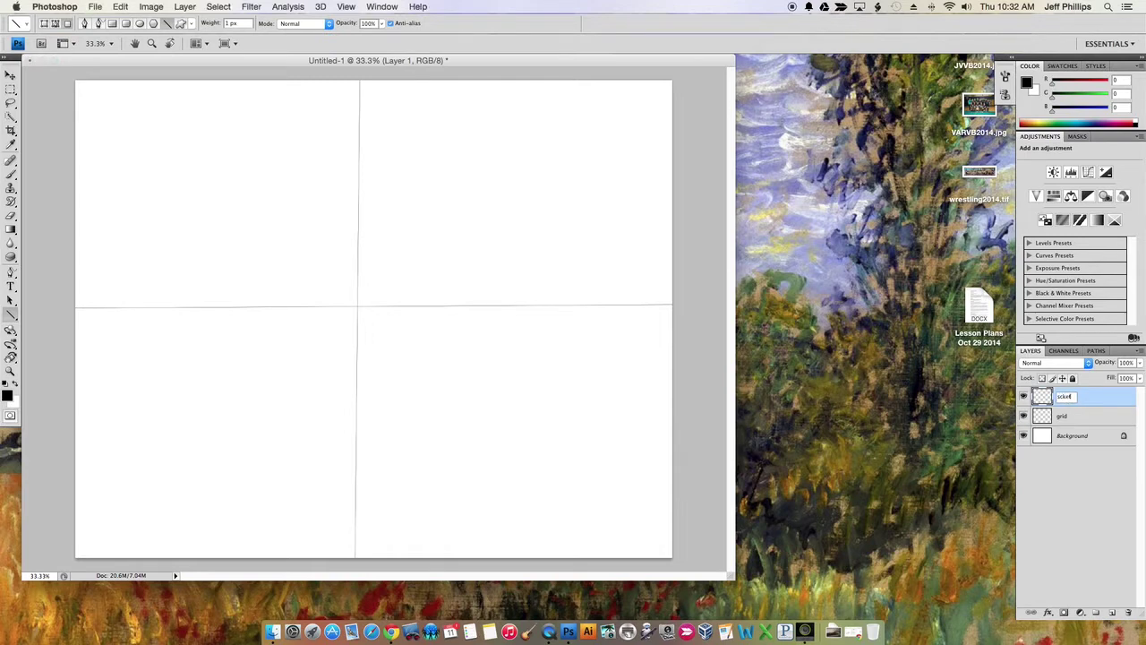
text(ch)
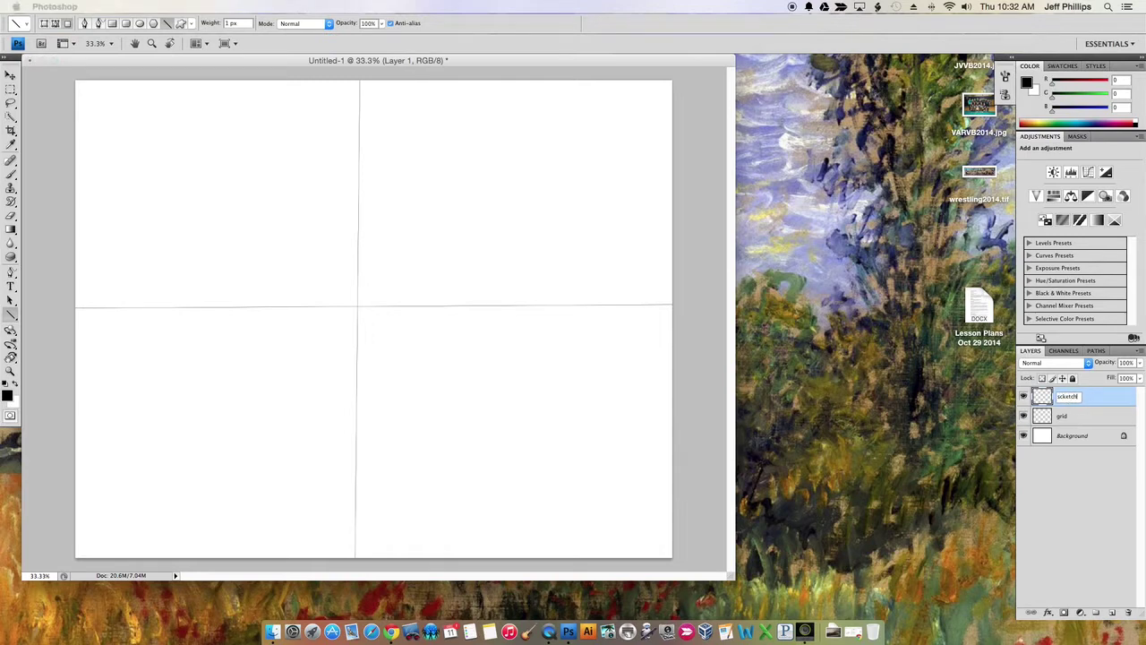
click(1069, 473)
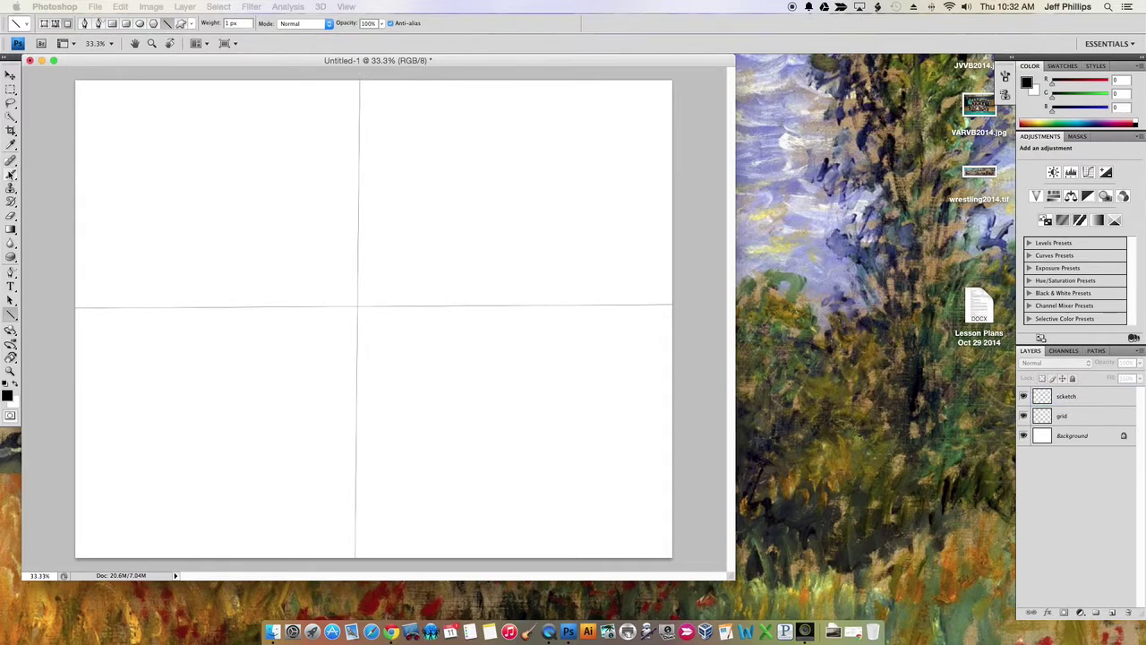
- Load the Dry Media Brushes set without saving the old brushes, and choose the Charcoal Pencil brush
click(11, 174)
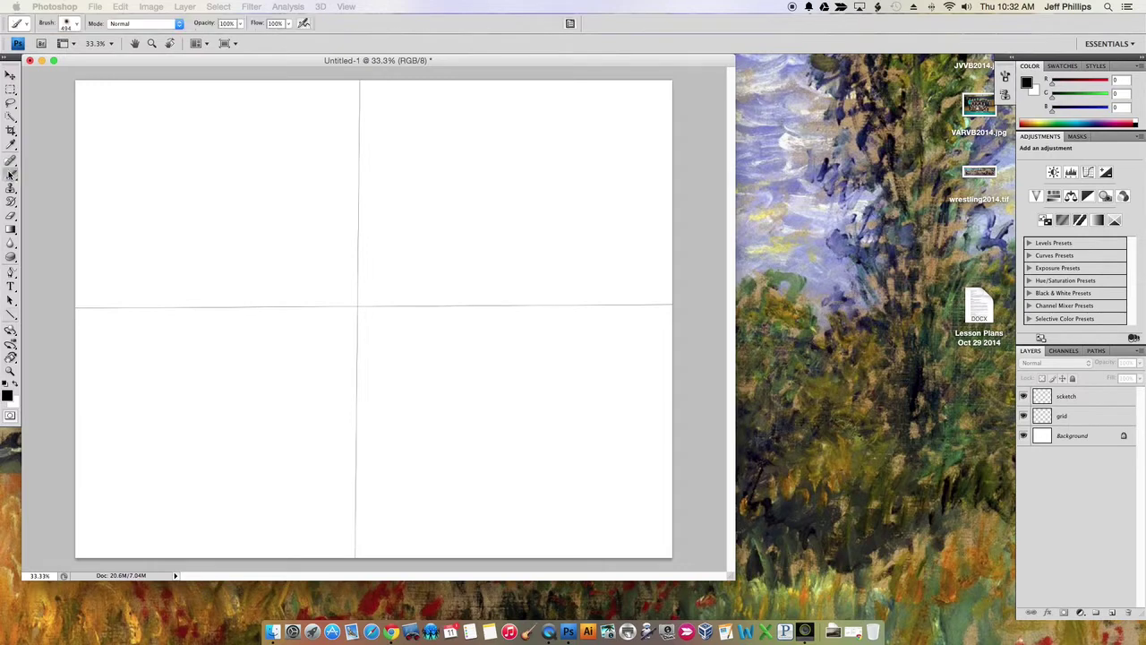
click(75, 24)
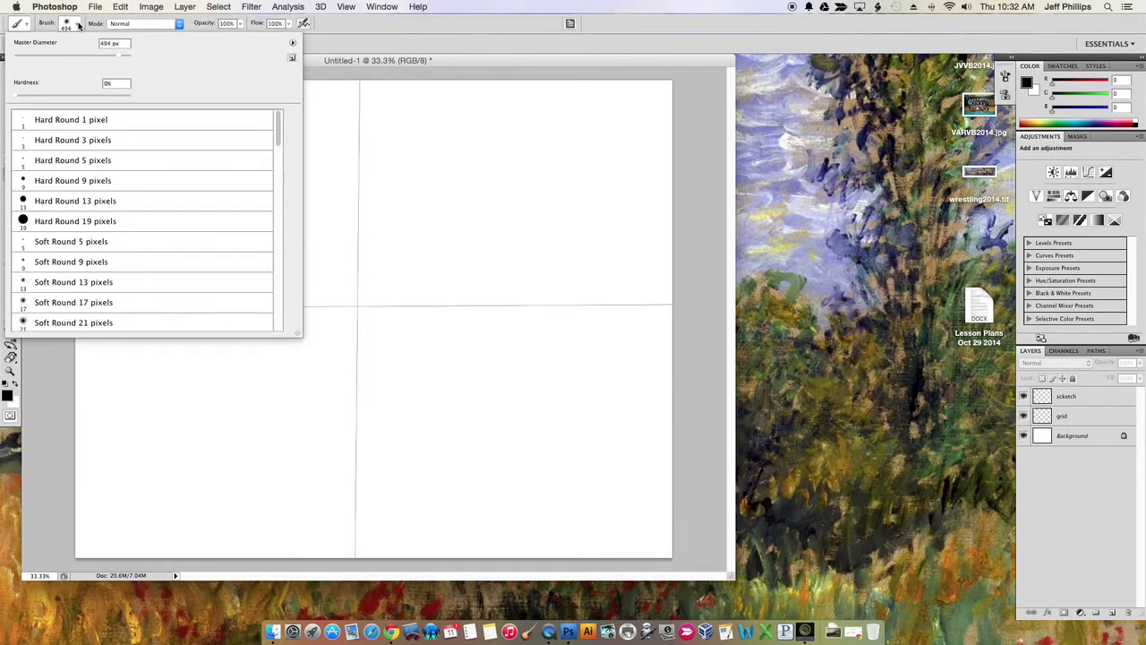
click(292, 42)
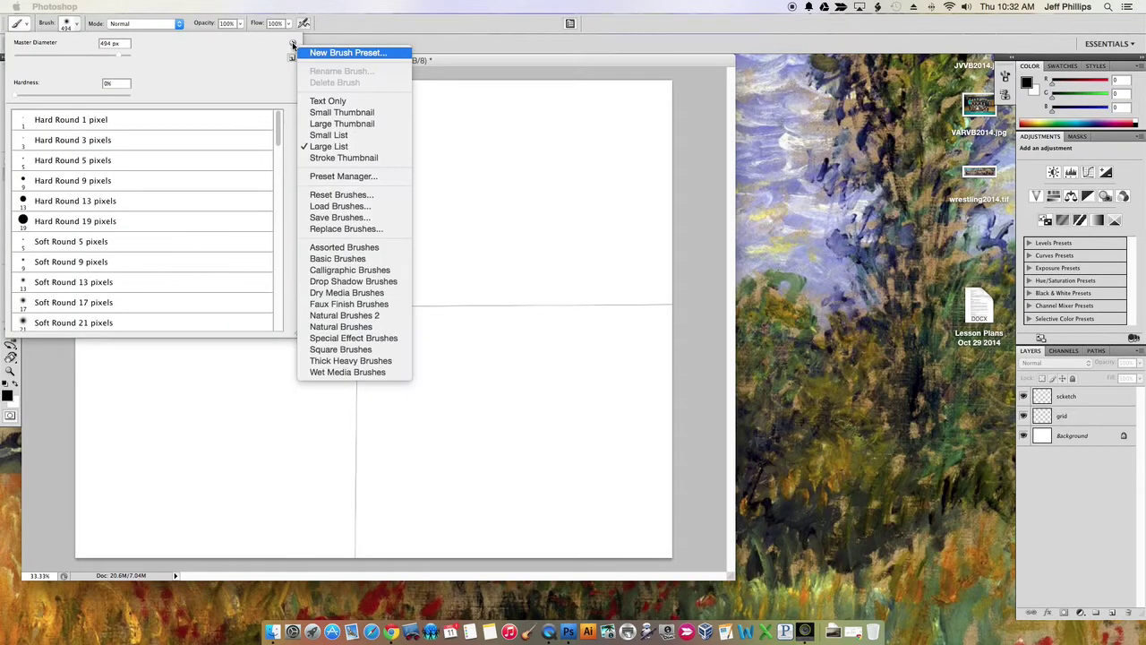
click(344, 293)
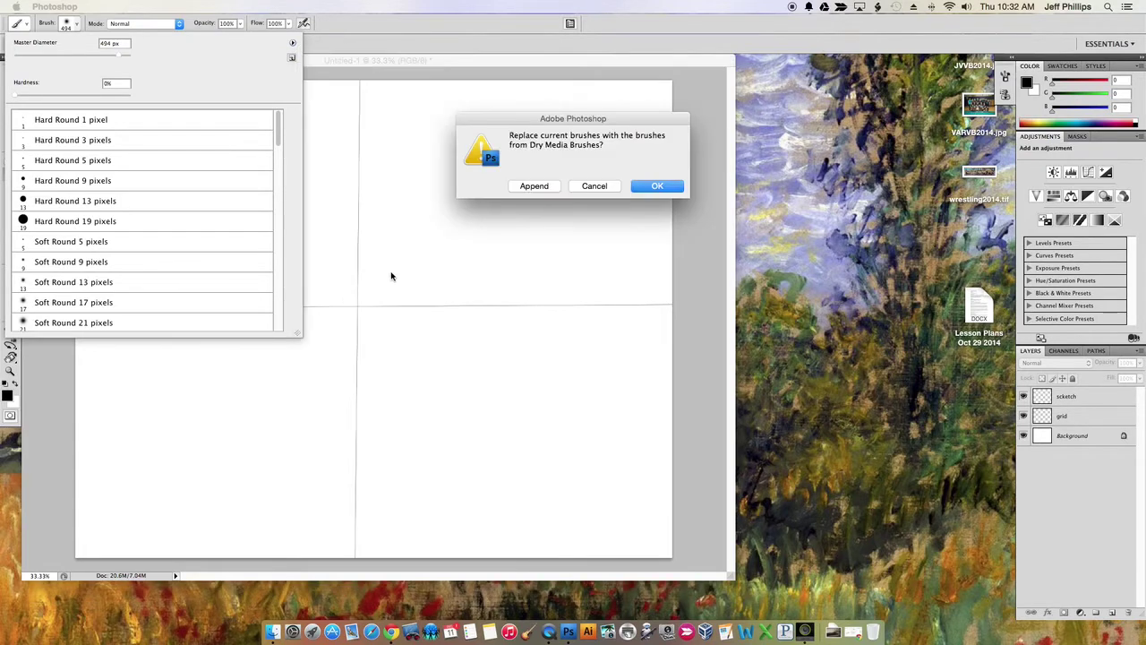
click(645, 186)
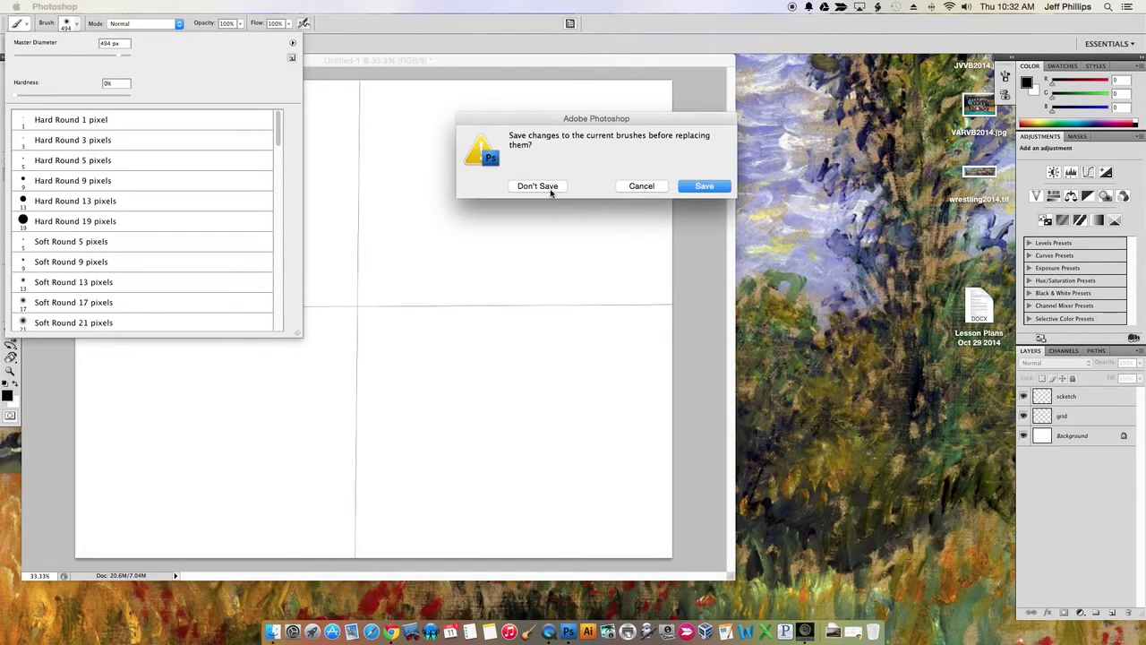
click(542, 187)
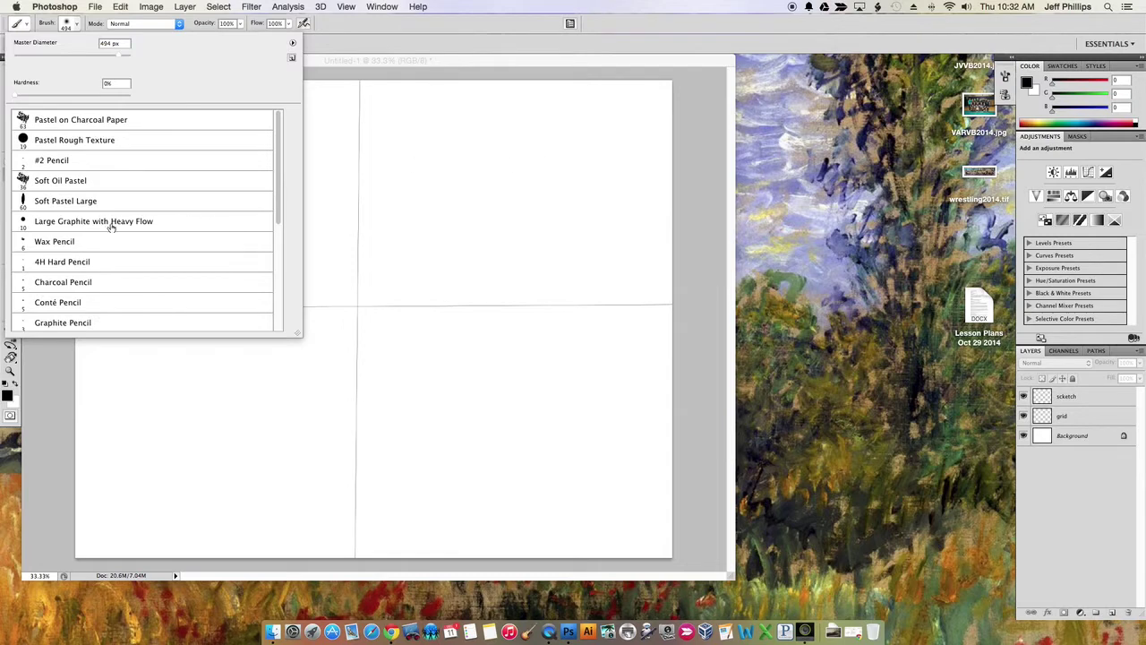
click(56, 282)
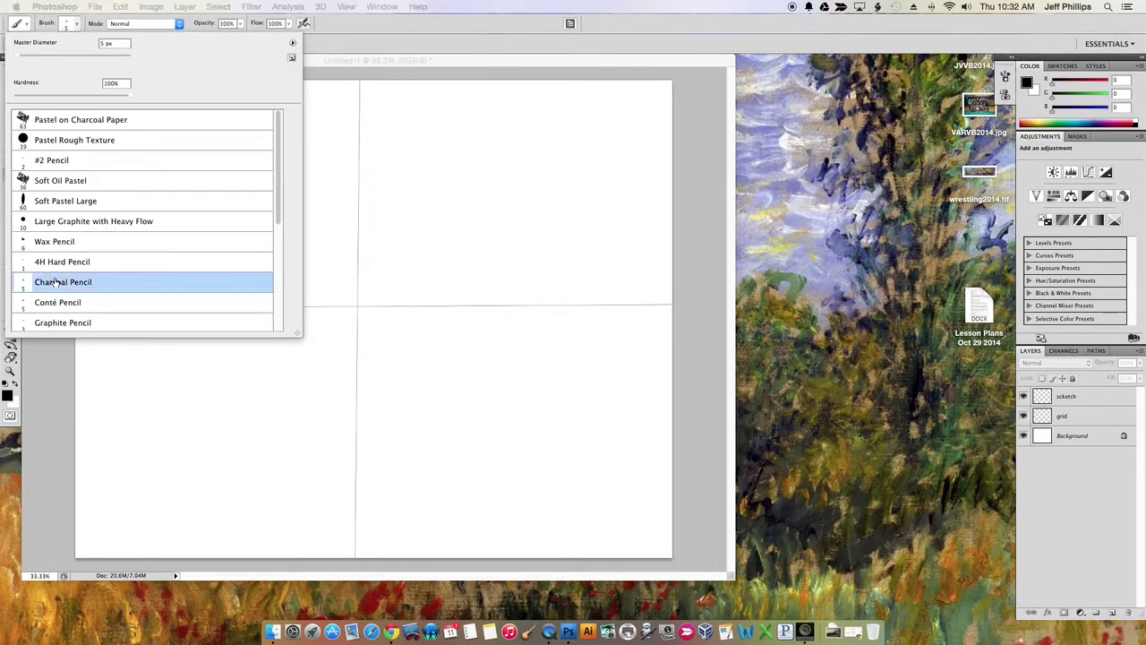
- Dismiss the no-layer-selected warning and select the scketch layer as the drawing target
click(442, 207)
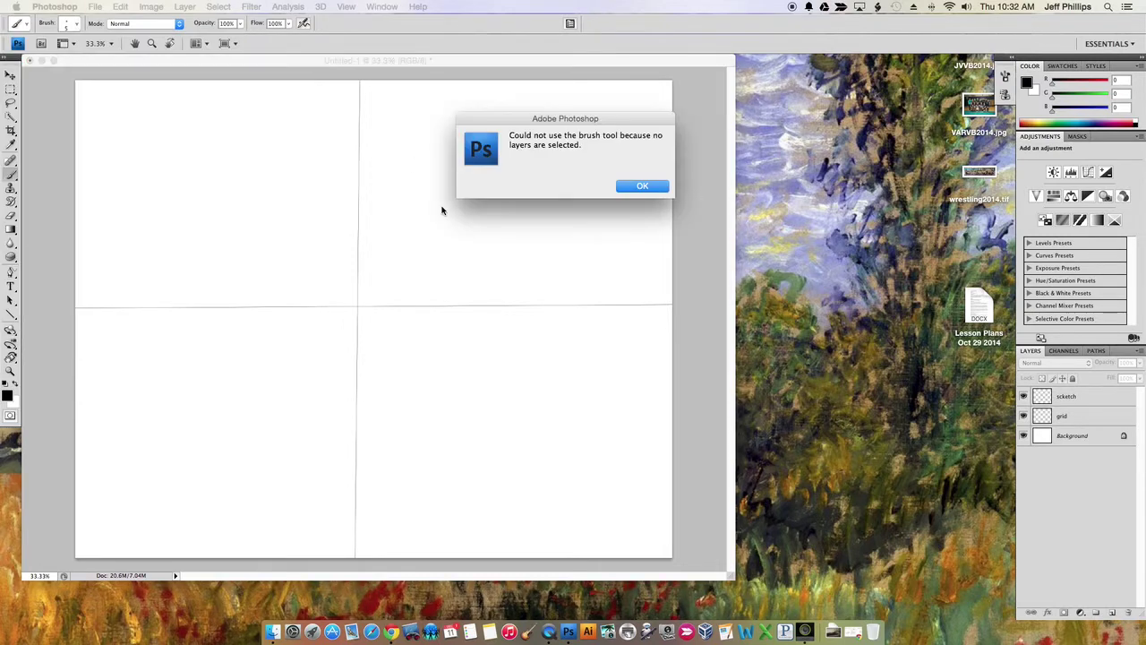
click(623, 191)
click(1108, 400)
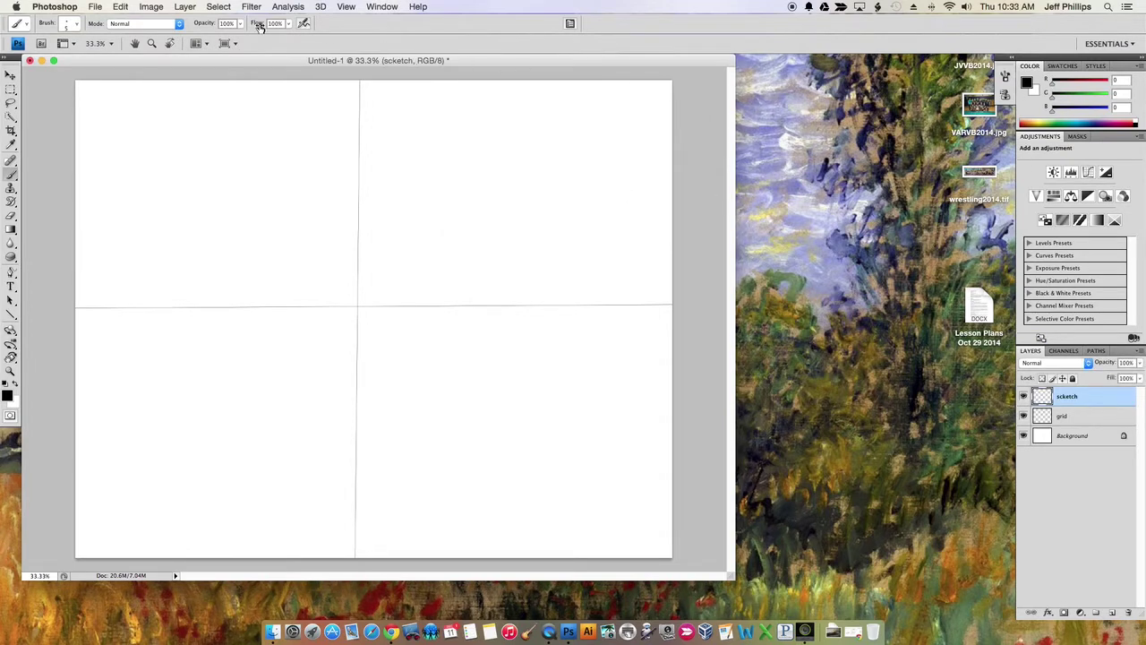
- Set the Charcoal Pencil opacity to 47% and draw a short test stroke in the lower-left quadrant
drag(240, 24, 211, 29)
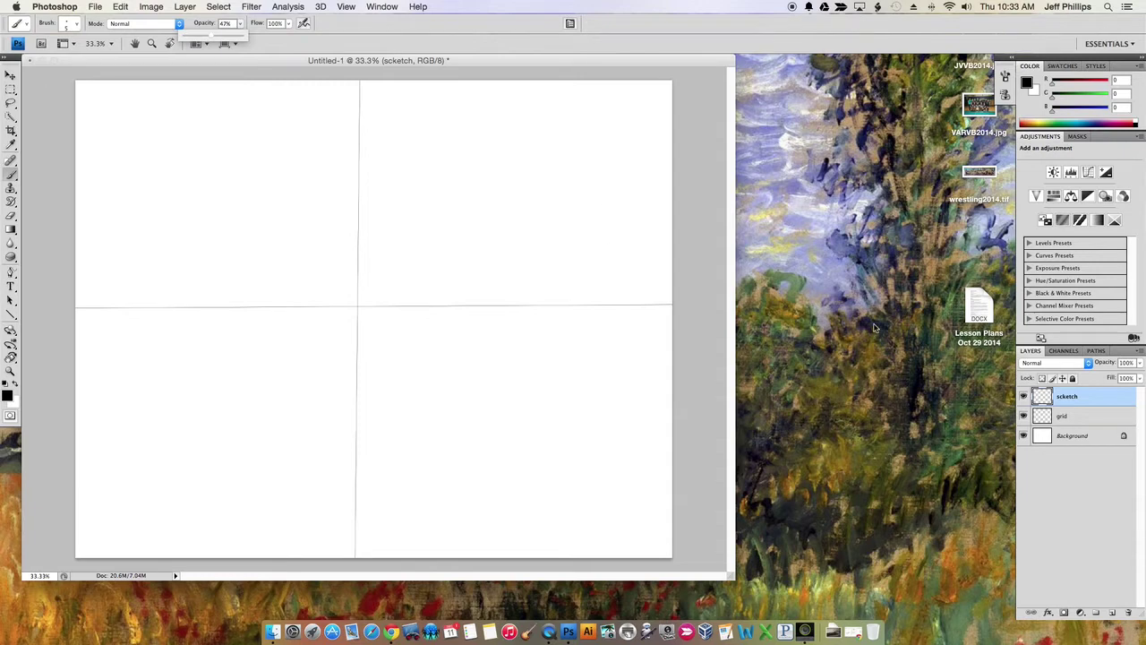
click(115, 334)
drag(115, 334, 117, 346)
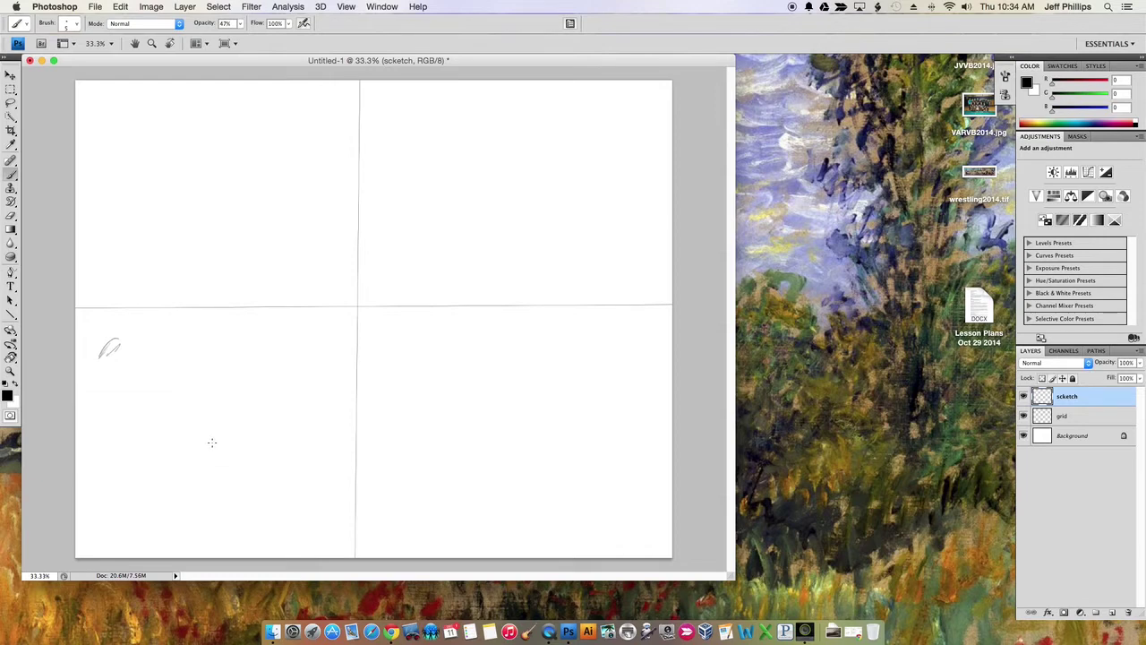
- Sketch the lower rounded flower oval with left, right and bottom charcoal strokes
mouse_move(203, 443)
mouse_down()
mouse_move(190, 495)
mouse_move(221, 536)
mouse_up()
mouse_move(213, 445)
mouse_down()
mouse_move(264, 459)
mouse_move(273, 485)
mouse_move(263, 507)
mouse_move(276, 535)
mouse_up()
mouse_move(196, 509)
mouse_down()
mouse_move(243, 544)
mouse_move(276, 527)
mouse_up()
mouse_move(198, 456)
mouse_down()
mouse_move(204, 485)
mouse_move(192, 486)
mouse_move(271, 518)
mouse_move(256, 533)
mouse_move(219, 538)
mouse_up()
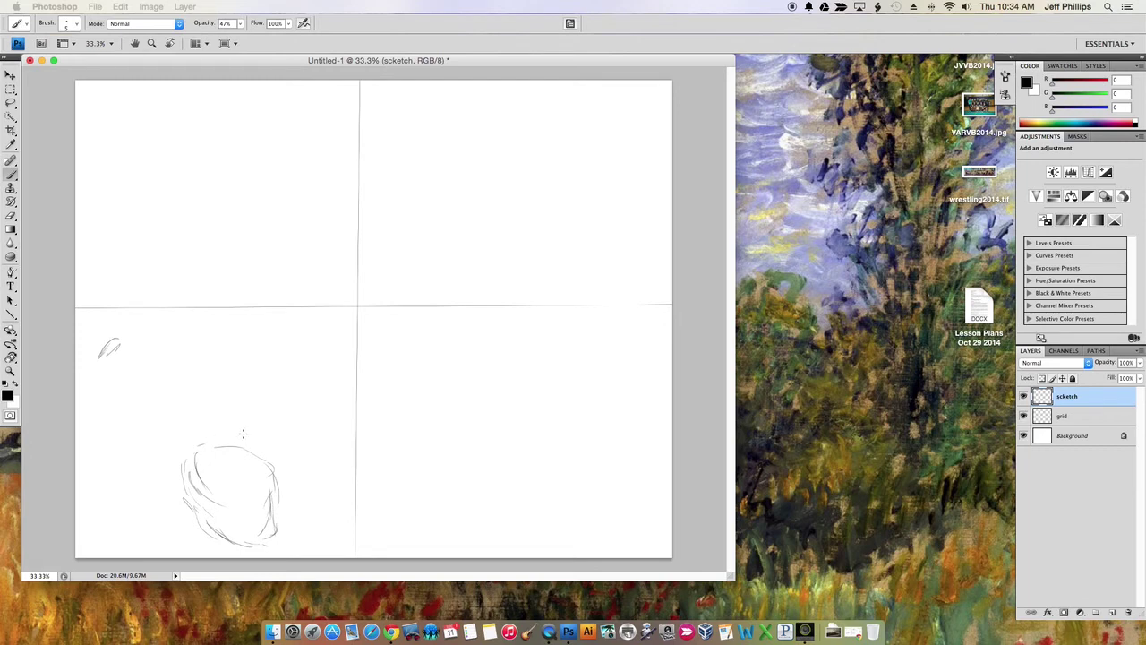
- Sketch the upper petal shape above the oval, joining and reinforcing both outlines
mouse_move(242, 438)
mouse_down()
mouse_move(208, 407)
mouse_move(219, 367)
mouse_move(233, 397)
mouse_up()
drag(226, 328, 246, 431)
mouse_move(289, 430)
mouse_down()
mouse_move(300, 389)
mouse_move(302, 401)
mouse_move(292, 368)
mouse_move(259, 384)
mouse_move(267, 378)
mouse_move(271, 410)
mouse_up()
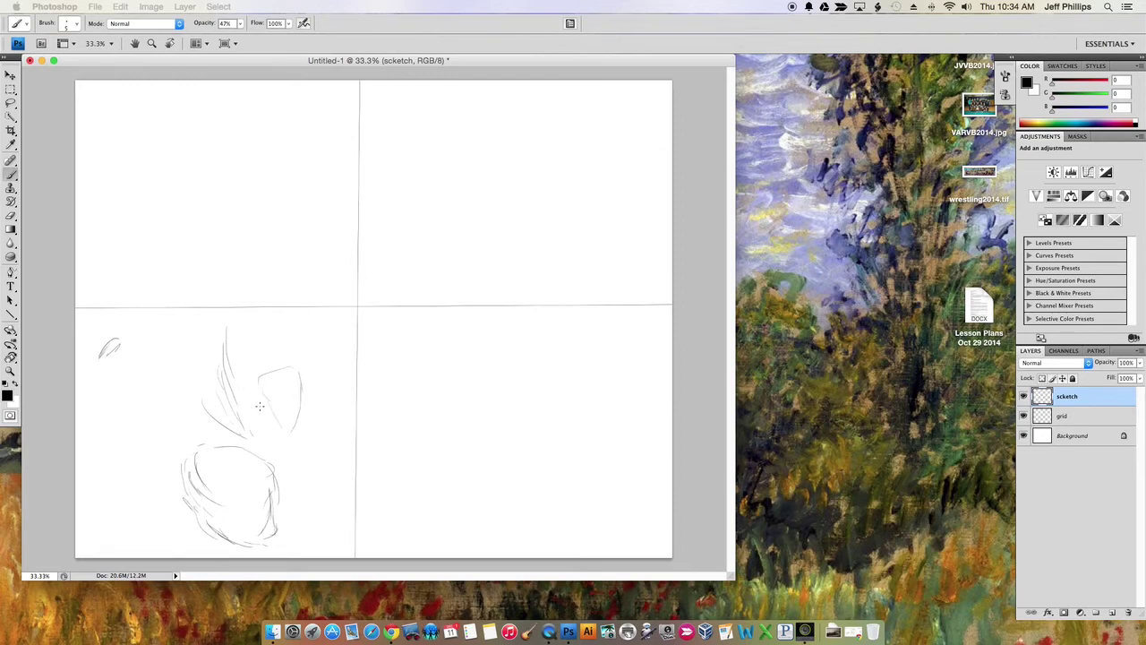
mouse_move(292, 363)
mouse_down()
mouse_move(286, 324)
mouse_move(289, 348)
mouse_move(251, 326)
mouse_move(277, 324)
mouse_move(227, 340)
mouse_up()
mouse_move(297, 425)
mouse_down()
mouse_move(266, 458)
mouse_move(287, 450)
mouse_move(264, 448)
mouse_up()
mouse_move(226, 329)
mouse_down()
mouse_move(235, 403)
mouse_move(245, 407)
mouse_up()
drag(284, 330, 308, 378)
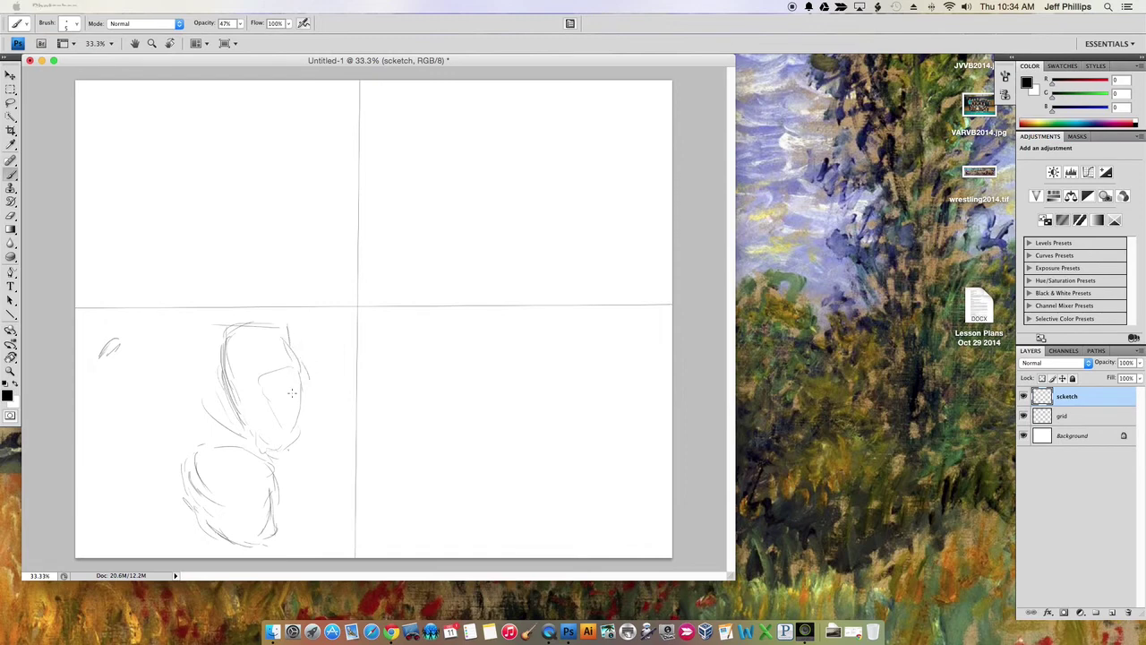
mouse_move(231, 399)
mouse_down()
mouse_move(276, 467)
mouse_move(216, 443)
mouse_move(226, 474)
mouse_move(207, 472)
mouse_move(258, 475)
mouse_up()
mouse_move(207, 476)
mouse_down()
mouse_move(219, 515)
mouse_move(205, 499)
mouse_move(225, 497)
mouse_move(215, 527)
mouse_move(176, 479)
mouse_move(227, 528)
mouse_up()
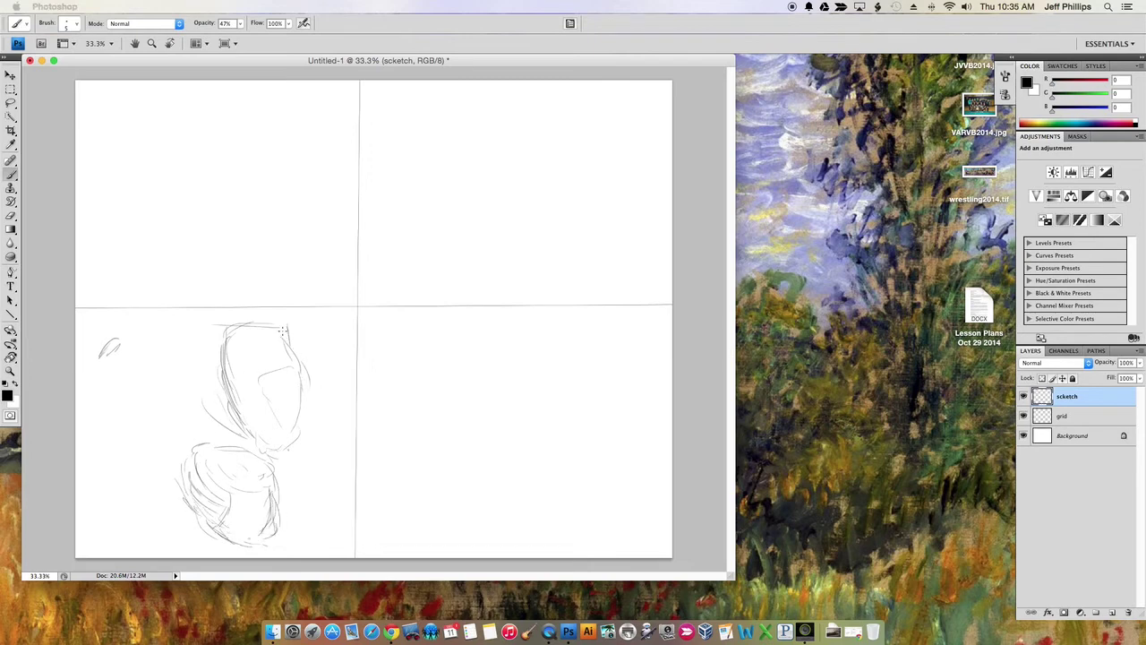
- Reinforce the upper flower shape, then hand-write numbers 1, 2, 3 and 4 in the quadrants
drag(283, 331, 303, 381)
drag(273, 437, 254, 453)
drag(112, 118, 117, 146)
drag(412, 114, 454, 136)
drag(79, 331, 78, 356)
drag(386, 329, 406, 356)
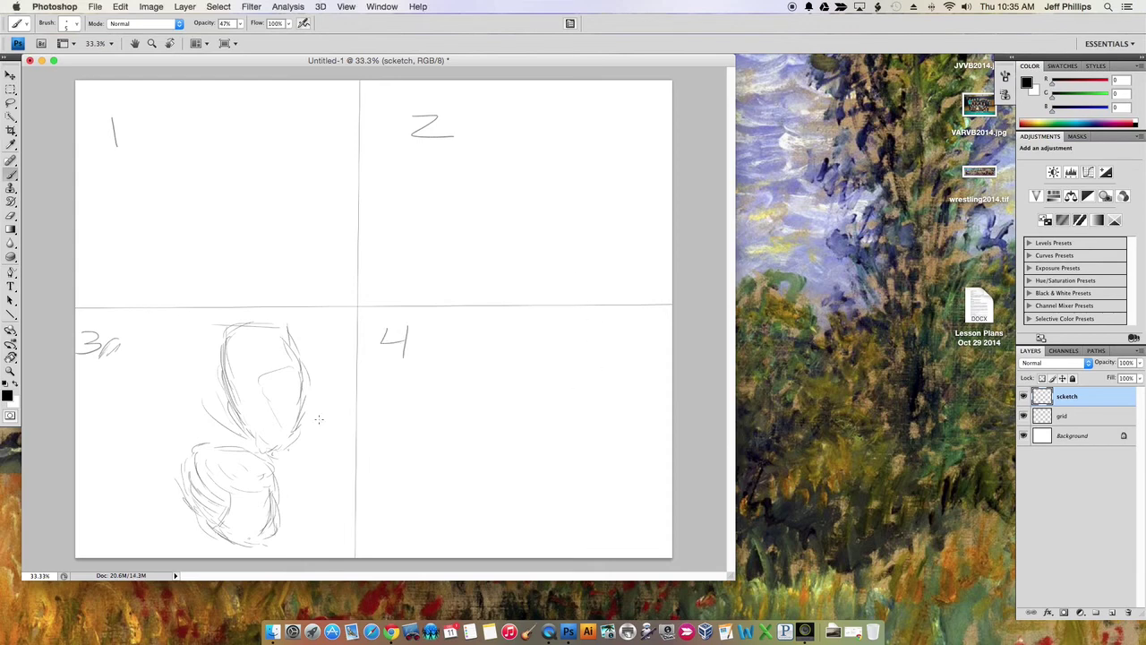